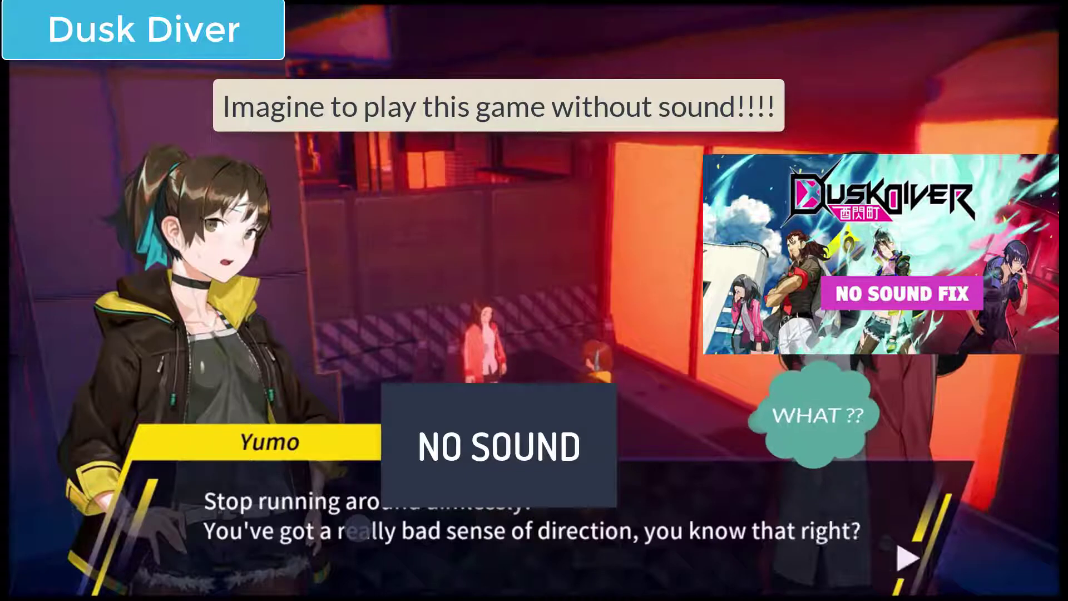
{"action": "key", "text": "Return"}
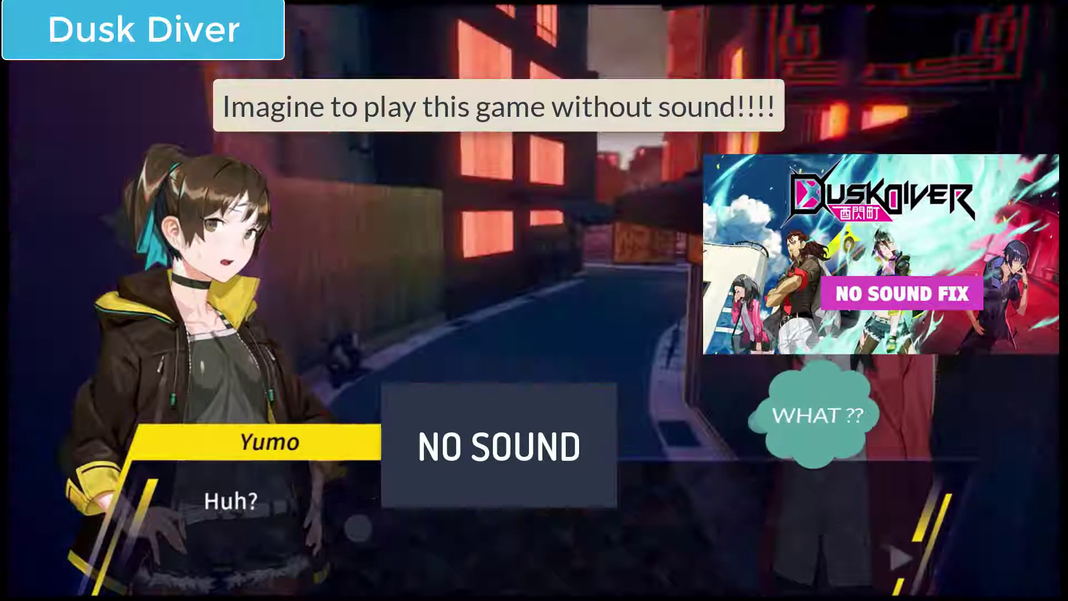
{"action": "key", "text": "Return"}
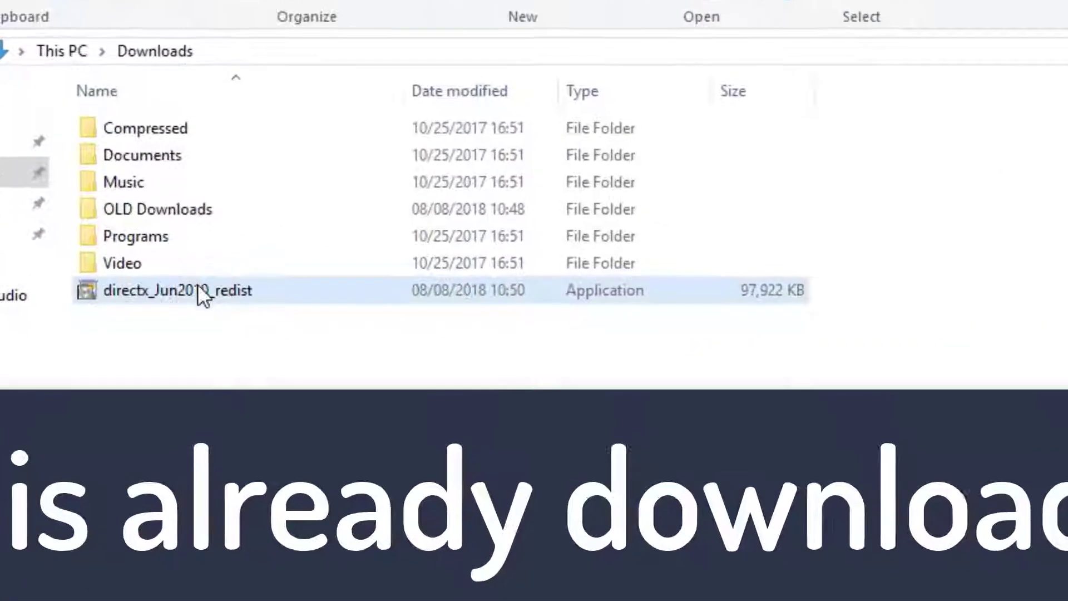
- Create a new folder named "directx offline" in Downloads
{"action": "left_click", "coordinate": [199, 286]}
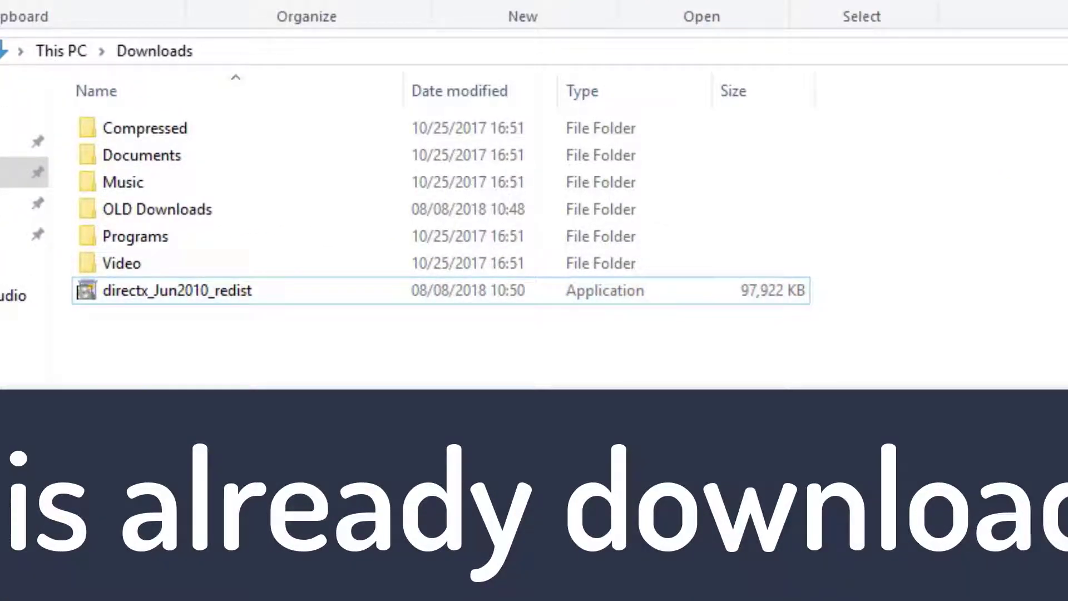
{"action": "key", "text": "ctrl+shift+n"}
{"action": "type", "text": "dire"}
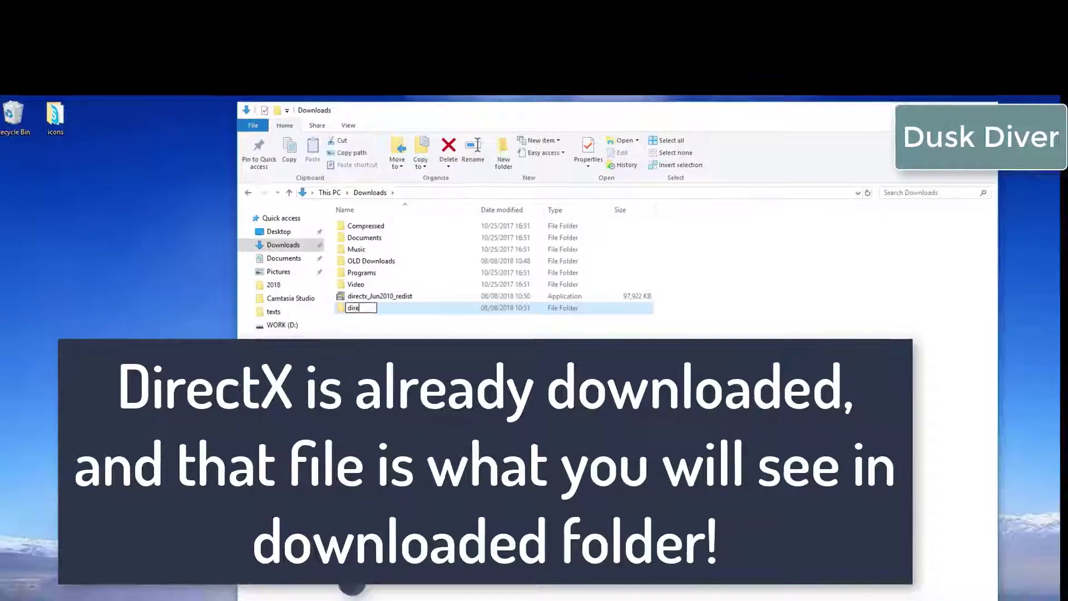
{"action": "type", "text": "ct"}
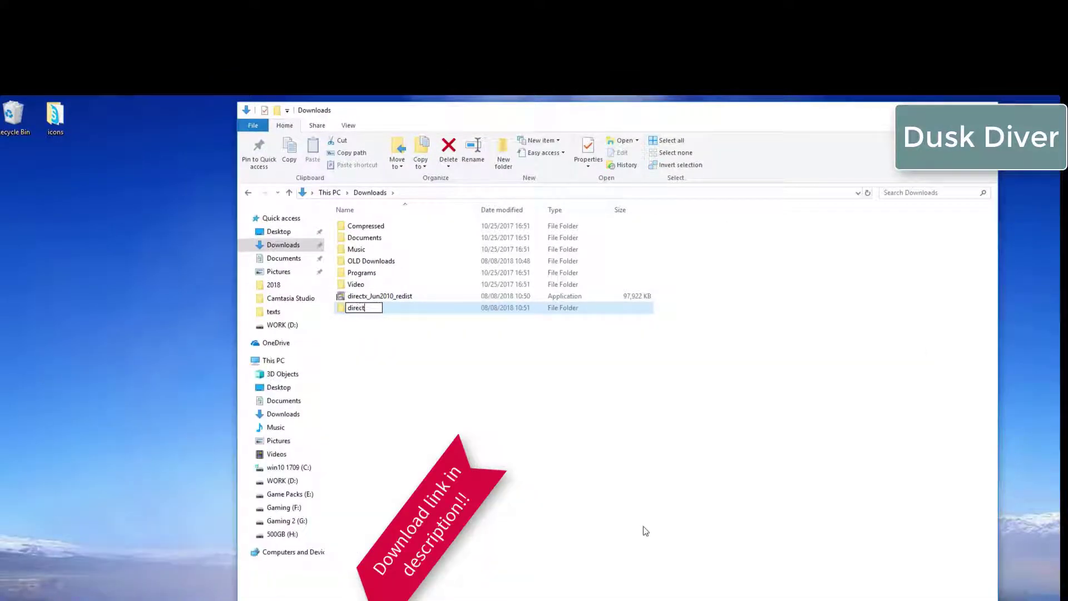
{"action": "type", "text": "x"}
{"action": "type", "text": " o"}
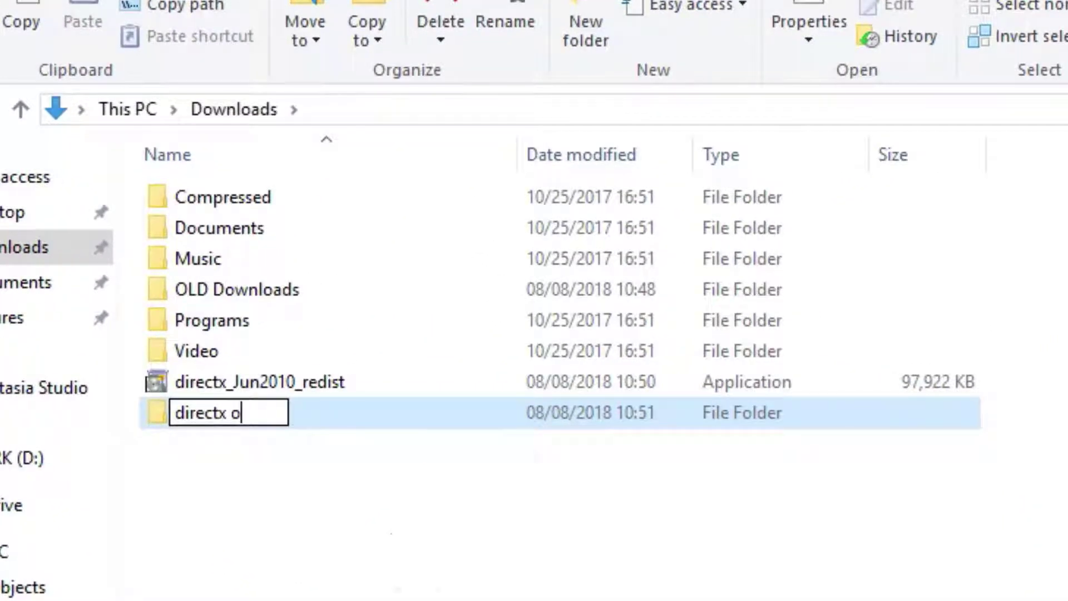
{"action": "type", "text": "ffline"}
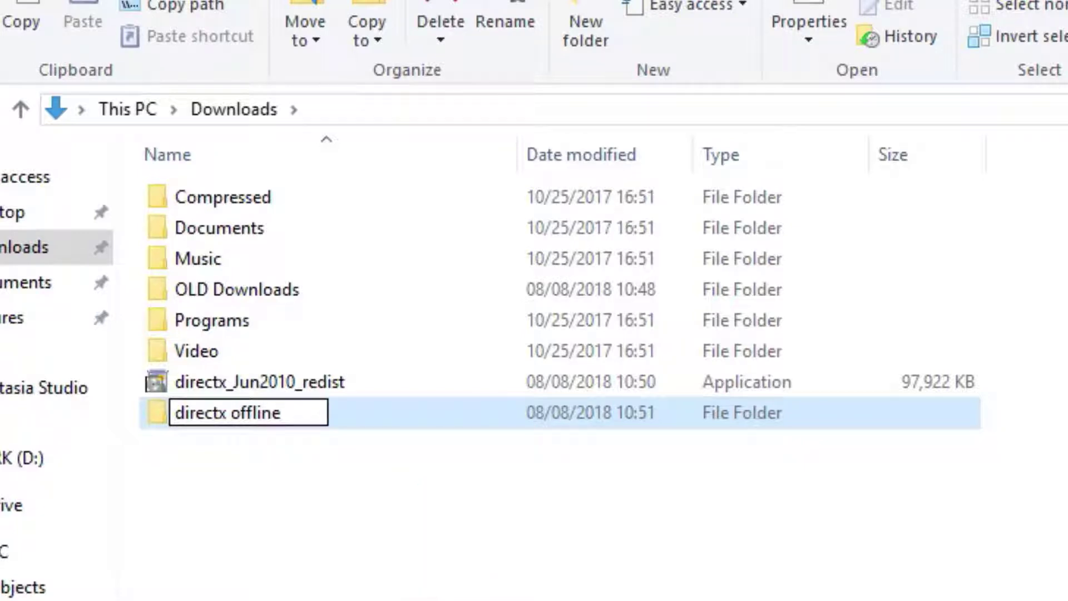
{"action": "key", "text": "Return"}
- Run the directx_Jun2010_redist installer and accept its license agreement
{"action": "left_click", "coordinate": [285, 381]}
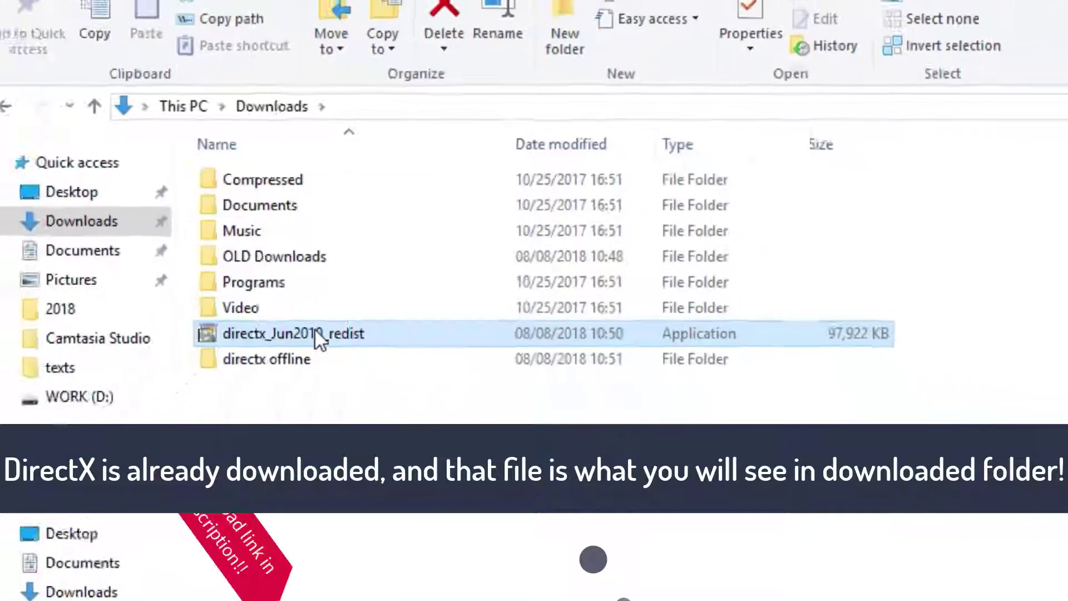
{"action": "double_click", "coordinate": [315, 331]}
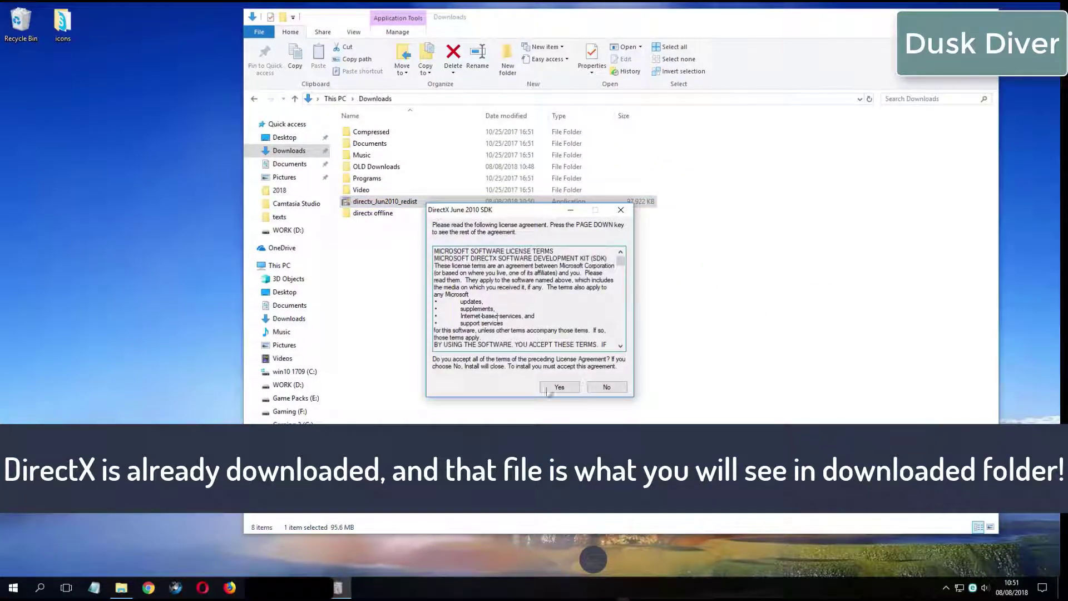
{"action": "left_click", "coordinate": [552, 387]}
- Choose the "directx offline" folder in Downloads as the extraction location and extract the DirectX files there
{"action": "left_click", "coordinate": [595, 307]}
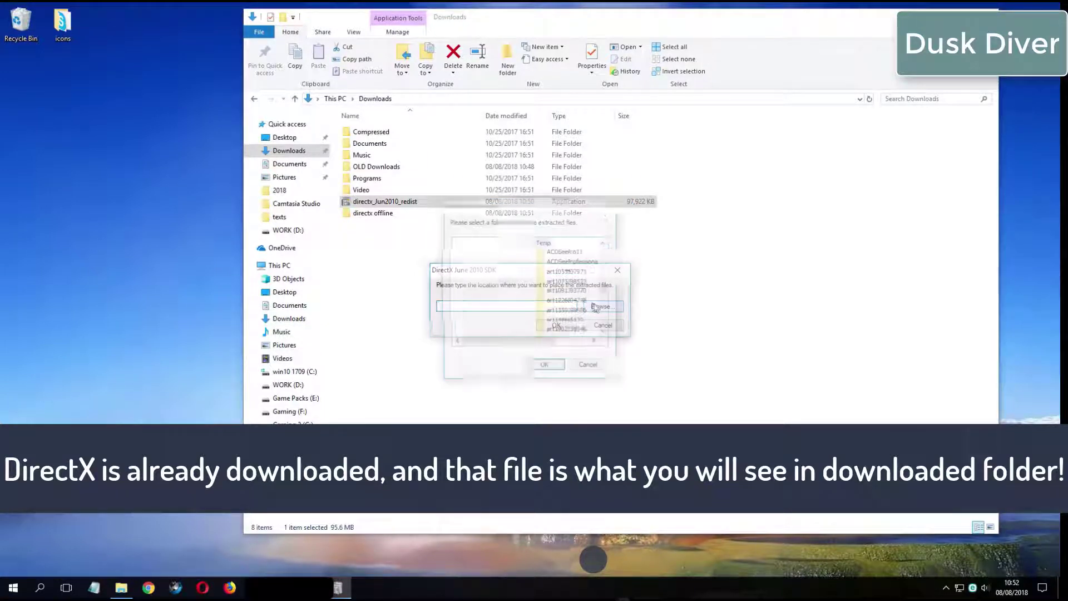
{"action": "left_click", "coordinate": [519, 242]}
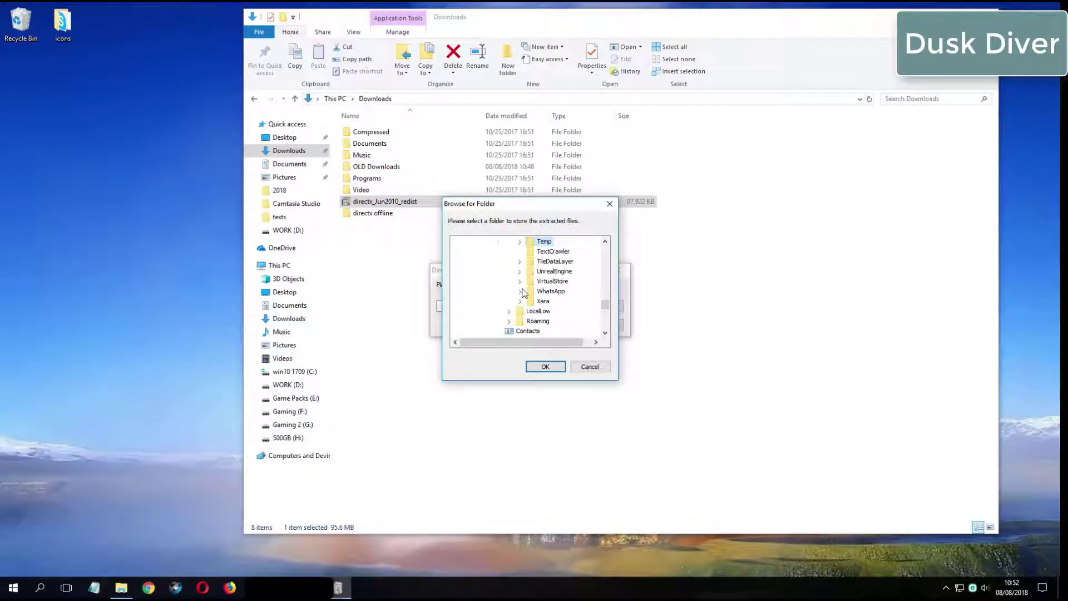
{"action": "scroll", "coordinate": [523, 294], "scroll_direction": "down", "scroll_amount": 4}
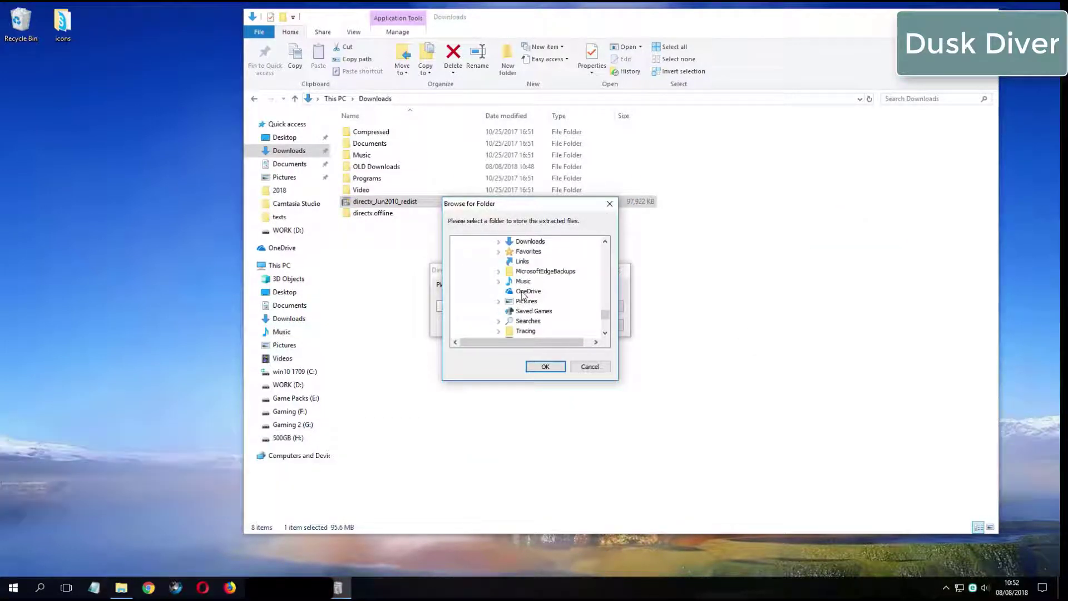
{"action": "double_click", "coordinate": [529, 243]}
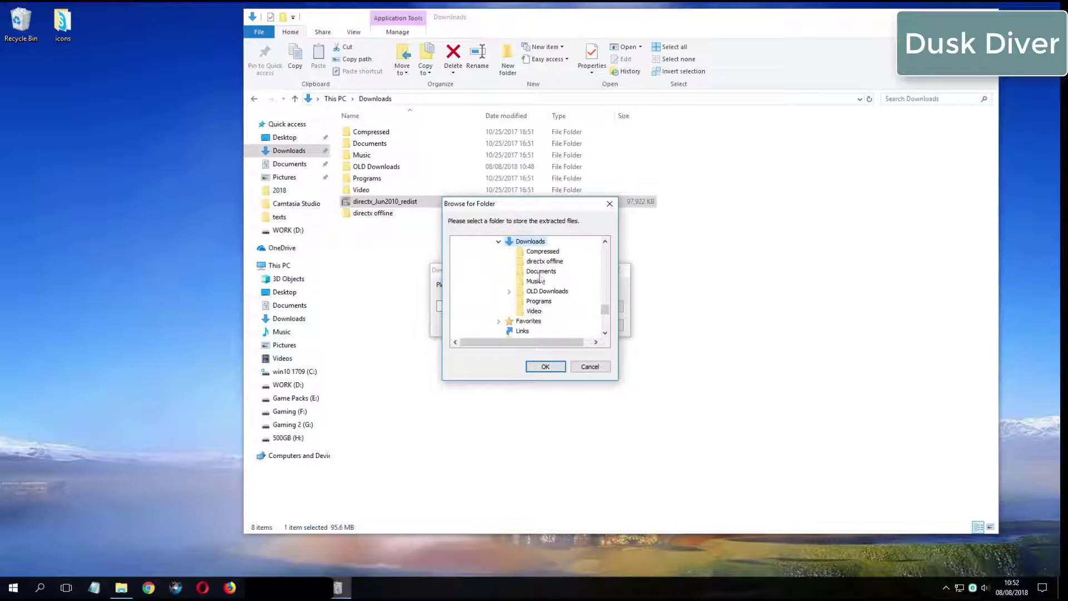
{"action": "left_click", "coordinate": [542, 261]}
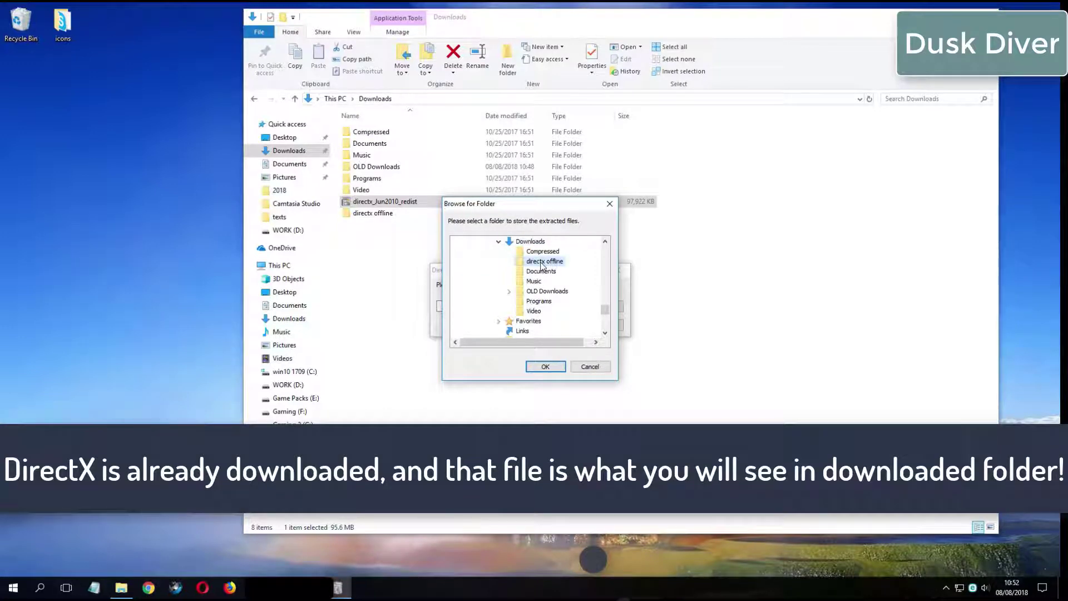
{"action": "left_click", "coordinate": [550, 367]}
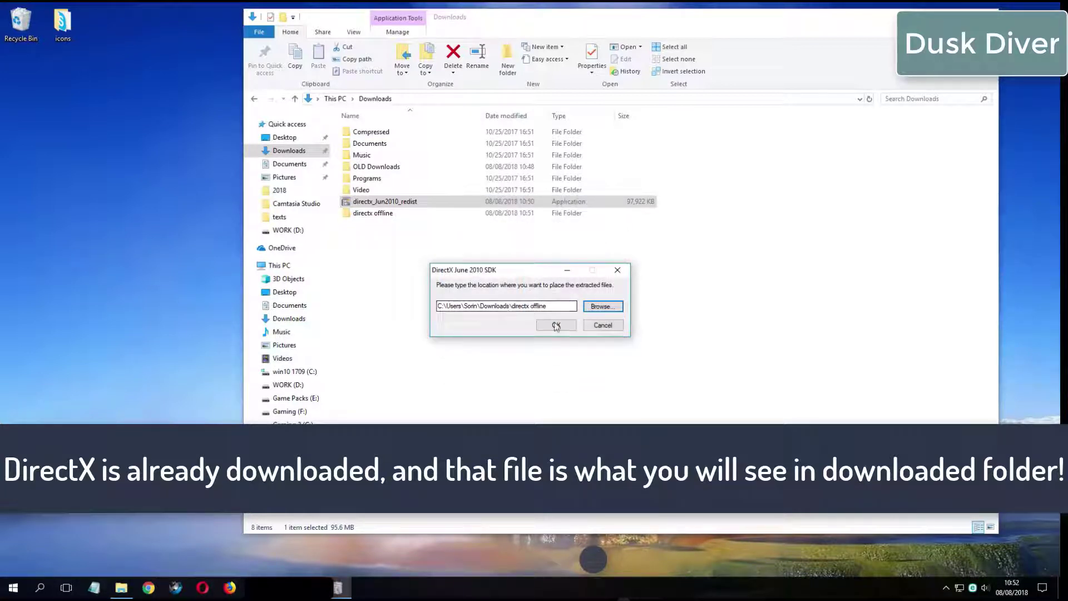
{"action": "left_click", "coordinate": [556, 324]}
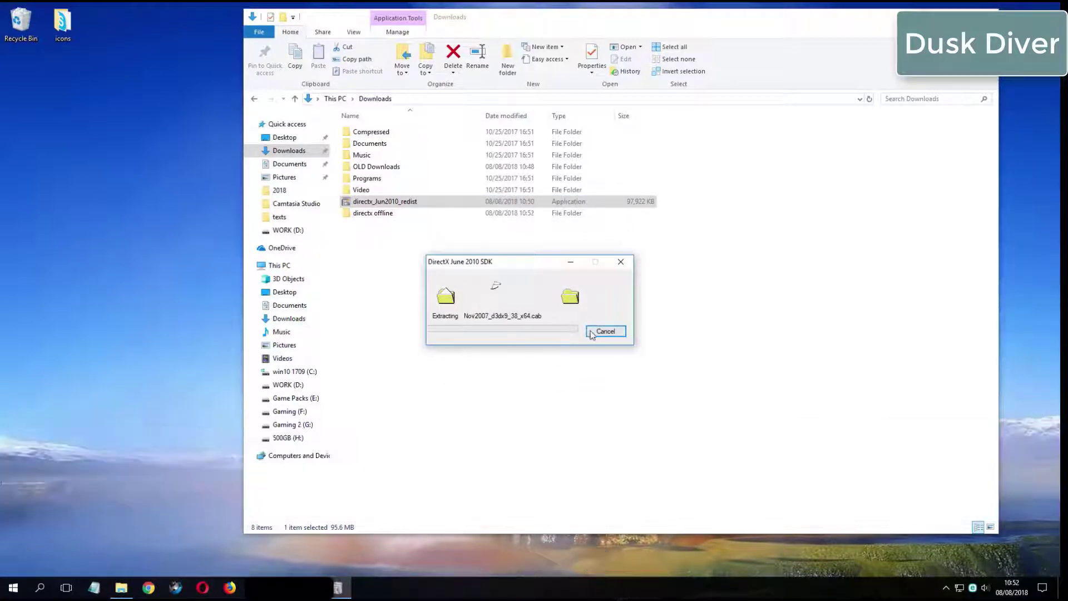
- Open the "directx offline" folder and launch DXSETUP from the extracted files
{"action": "double_click", "coordinate": [394, 213]}
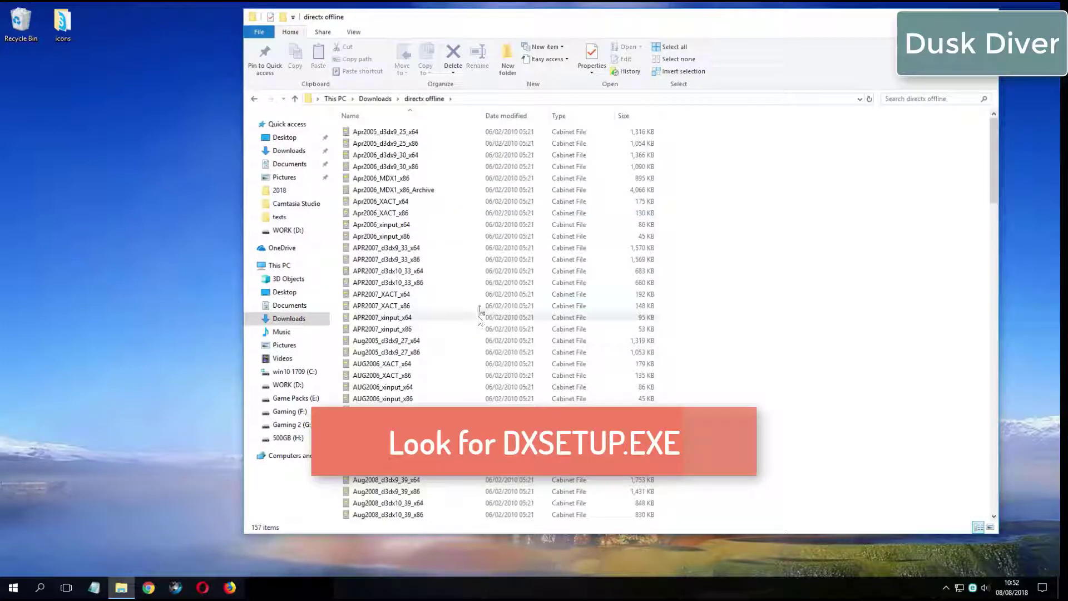
{"action": "left_click_drag", "start_coordinate": [994, 167], "coordinate": [996, 292]}
{"action": "double_click", "coordinate": [448, 307]}
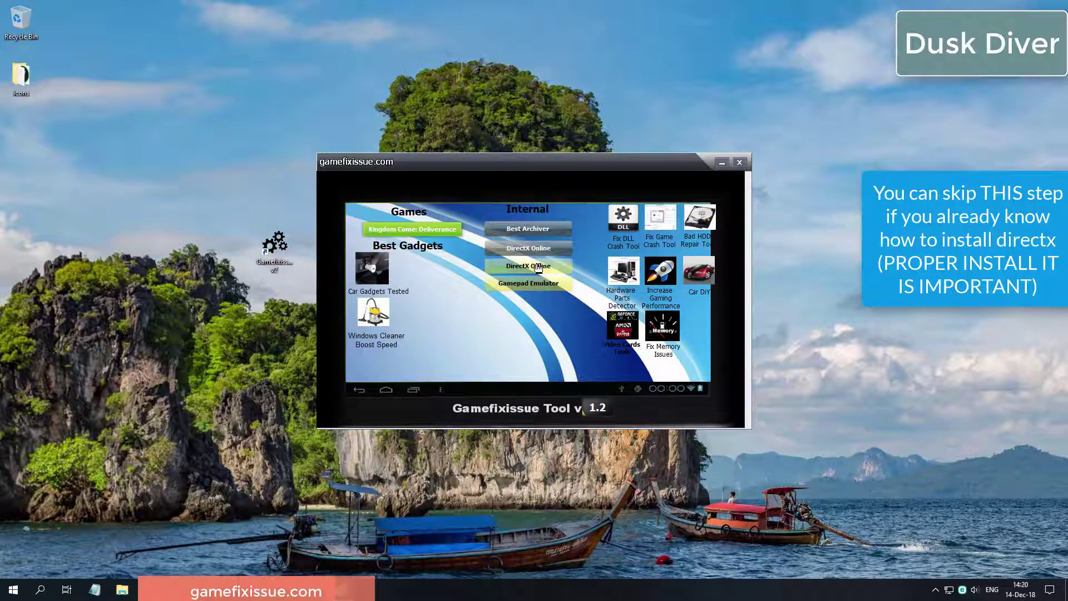
- In the Gamefixissue Tool, run the DirectX Offline installation through to completion with the agreement accepted, and close the tool
{"action": "left_click", "coordinate": [535, 268]}
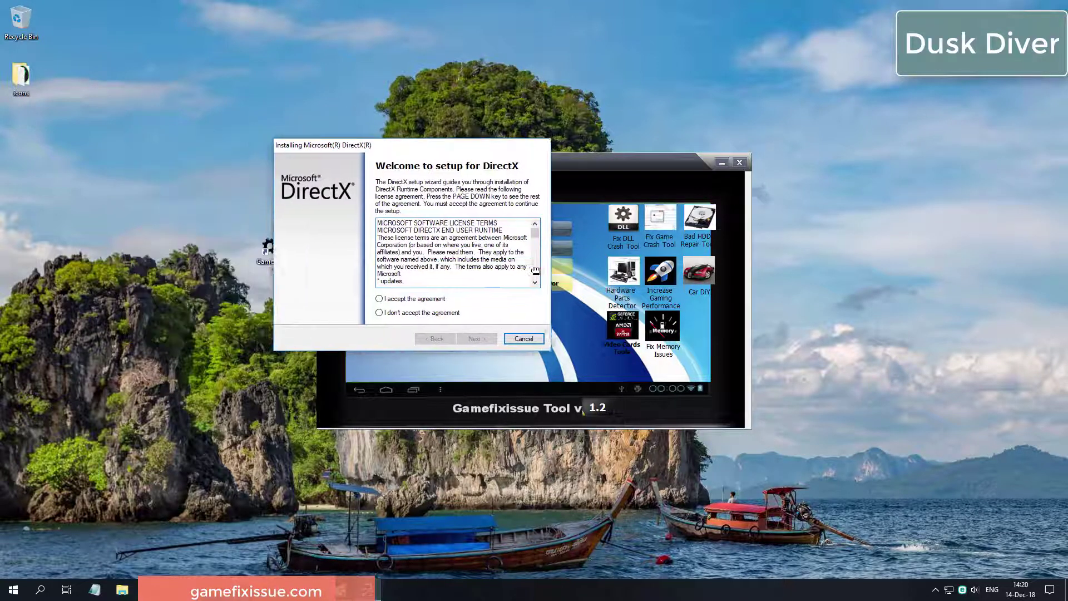
{"action": "key", "text": "alt+a"}
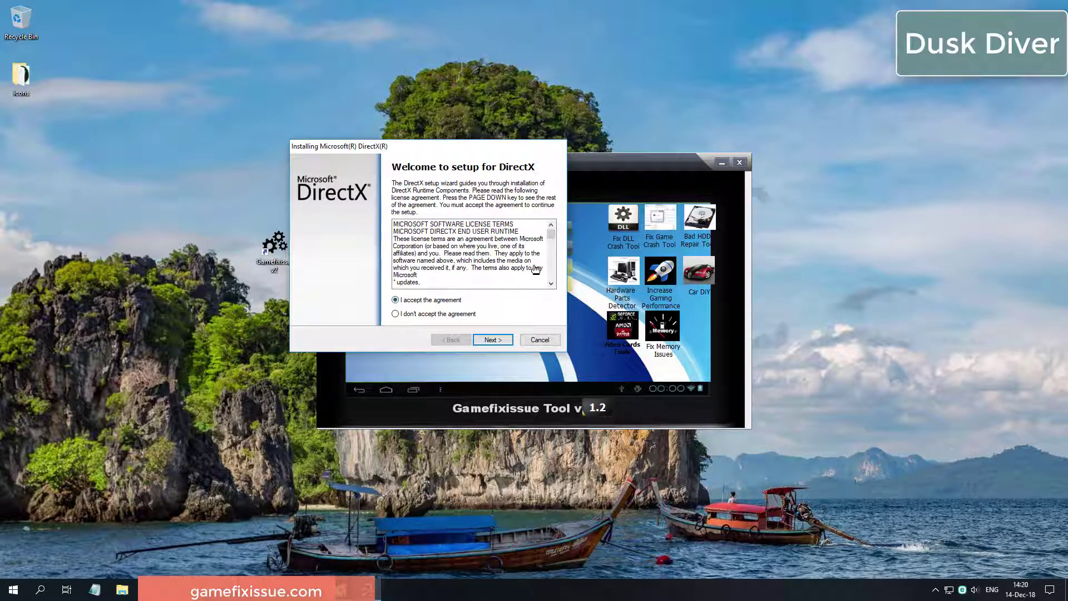
{"action": "key", "text": "Return"}
{"action": "key", "text": "Return"}
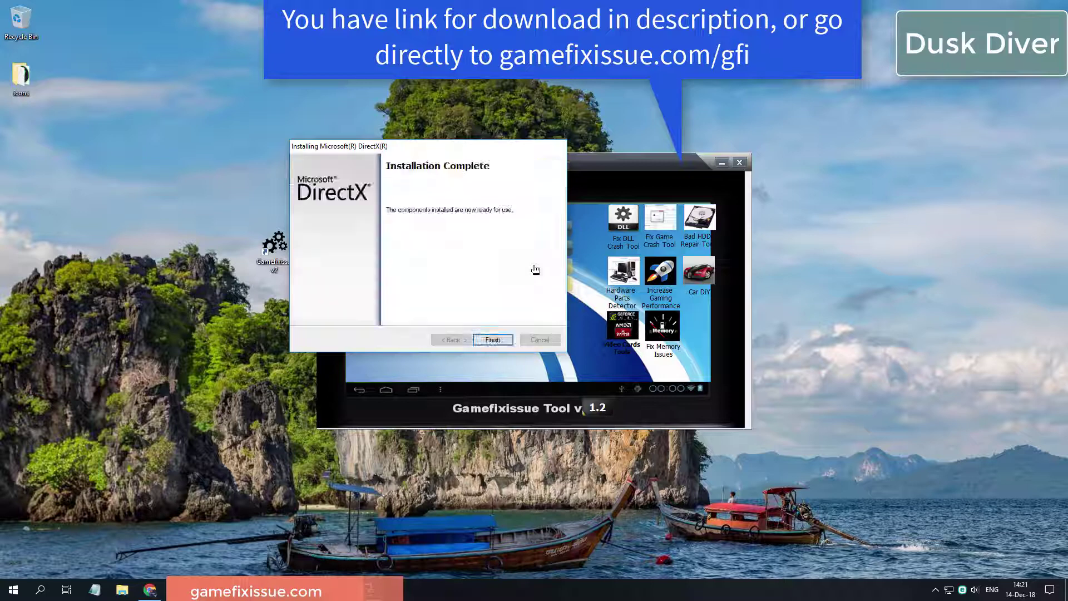
{"action": "left_click", "coordinate": [490, 339]}
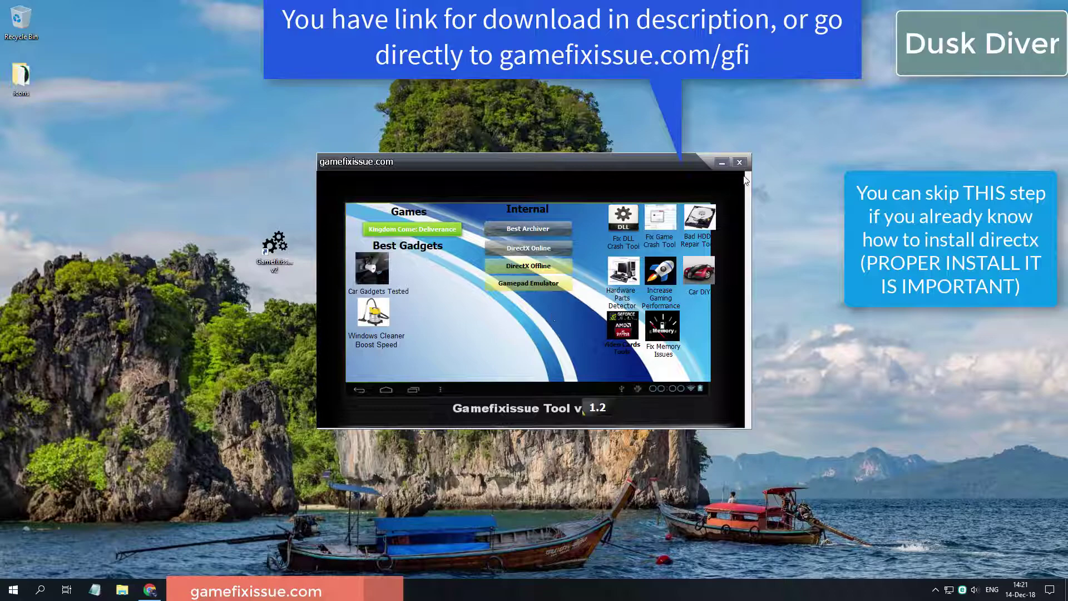
{"action": "left_click", "coordinate": [738, 162]}
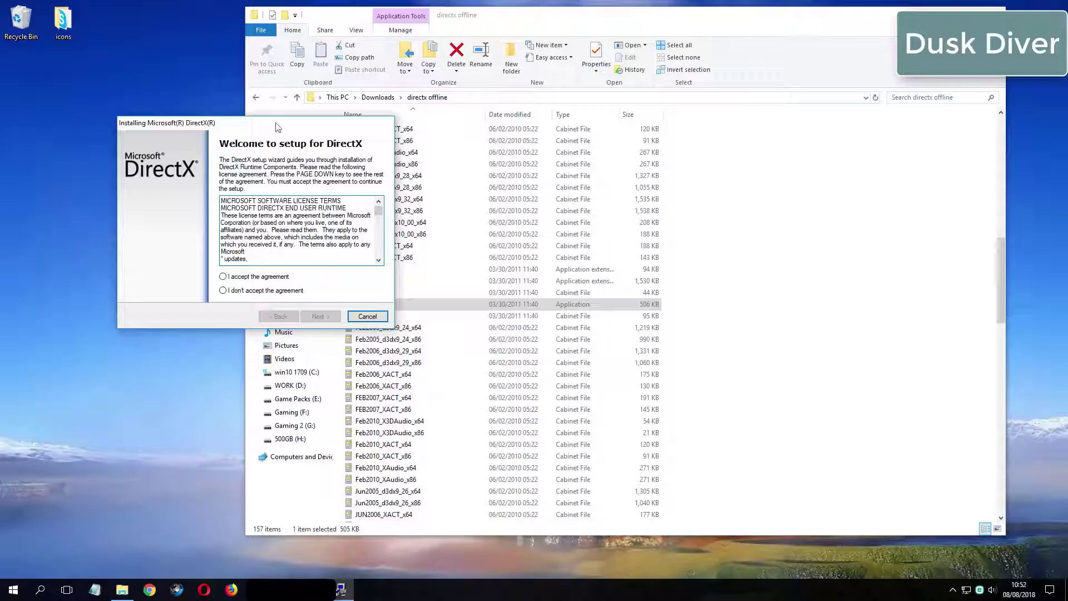
- Accept the agreement in the DirectX setup wizard launched from the extracted files and complete the installation
{"action": "left_click", "coordinate": [496, 282]}
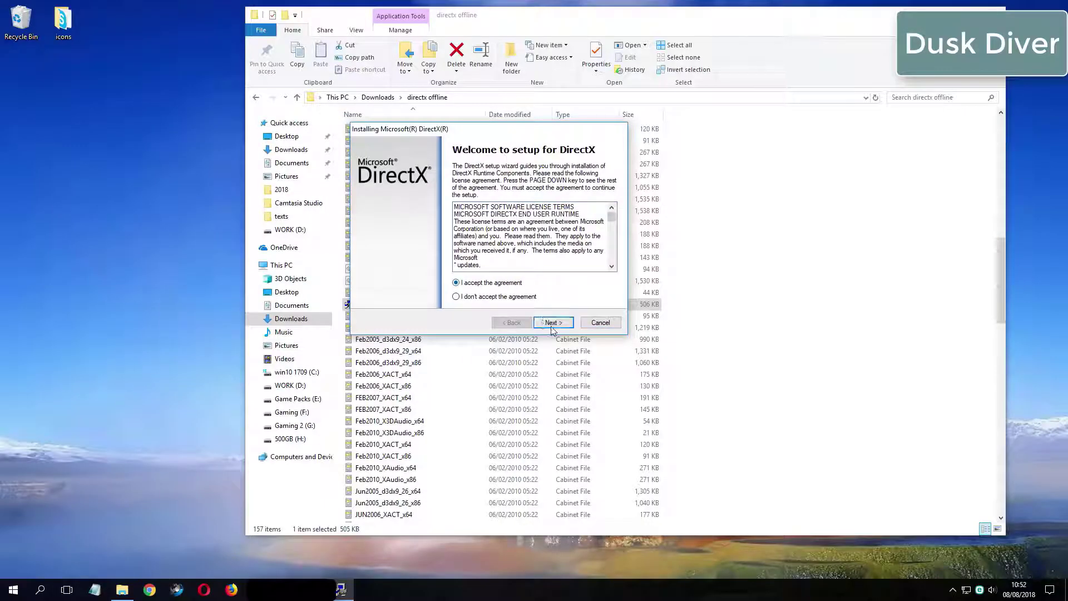
{"action": "left_click", "coordinate": [549, 321]}
{"action": "left_click", "coordinate": [554, 327]}
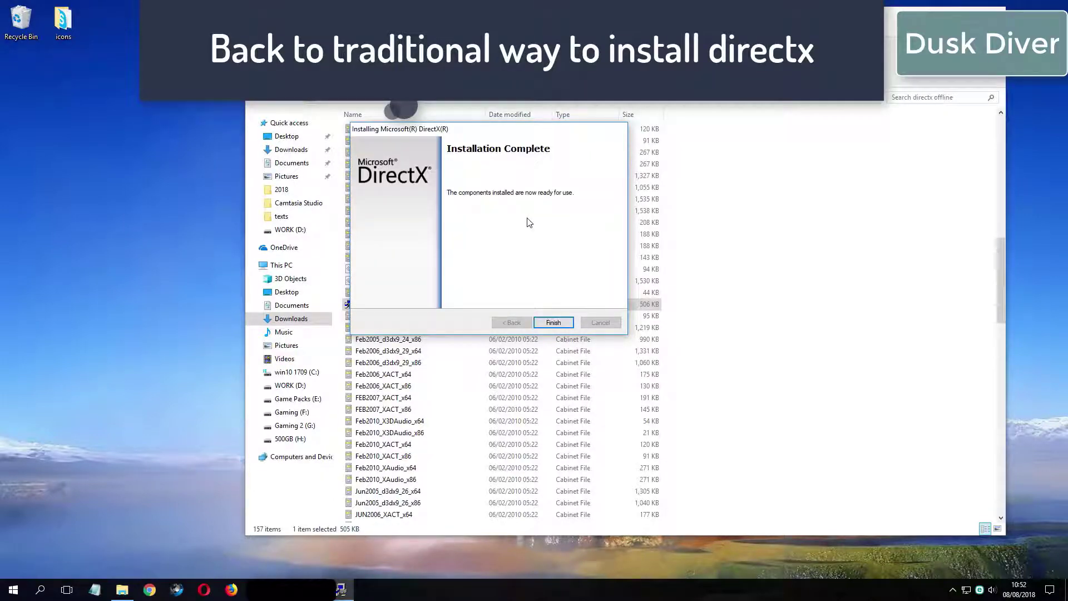
{"action": "left_click", "coordinate": [553, 323]}
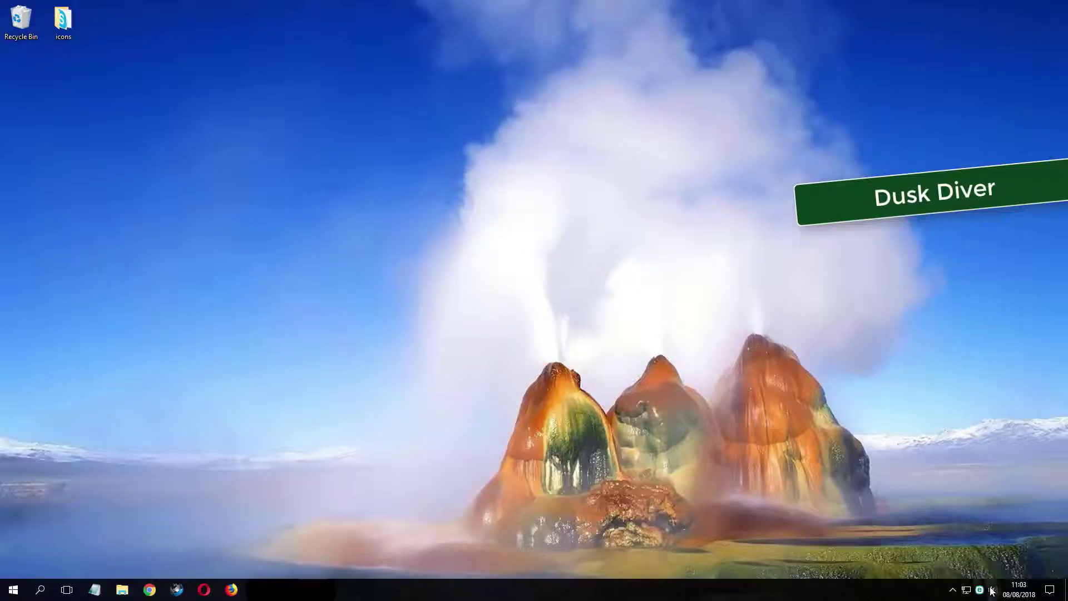
- Open the advanced properties of the default Speakers device from the Windows playback devices
{"action": "right_click", "coordinate": [992, 591]}
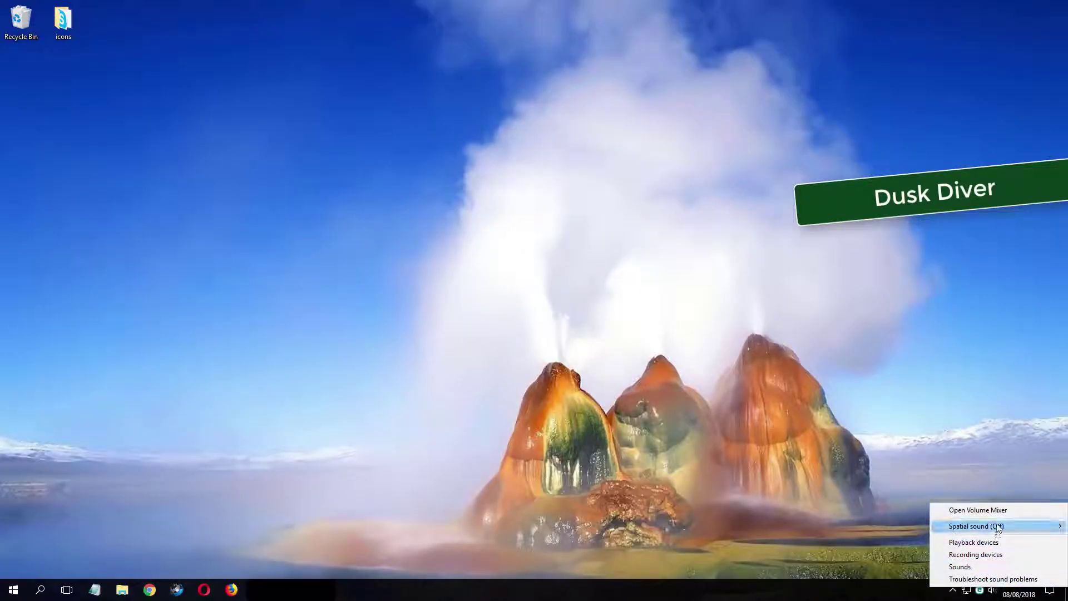
{"action": "left_click", "coordinate": [973, 543]}
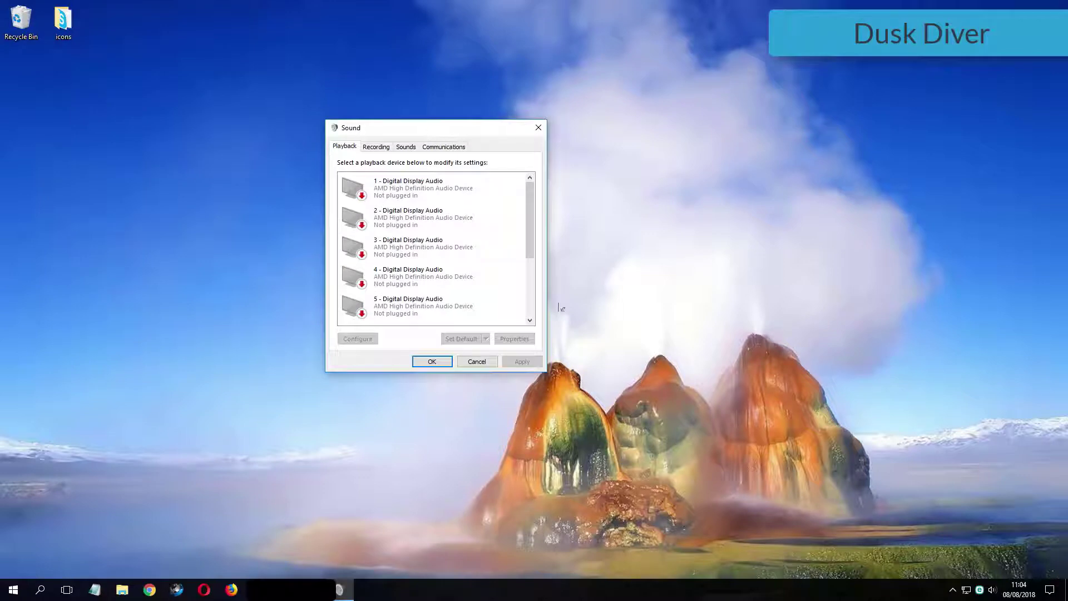
{"action": "left_click_drag", "start_coordinate": [529, 222], "coordinate": [547, 301]}
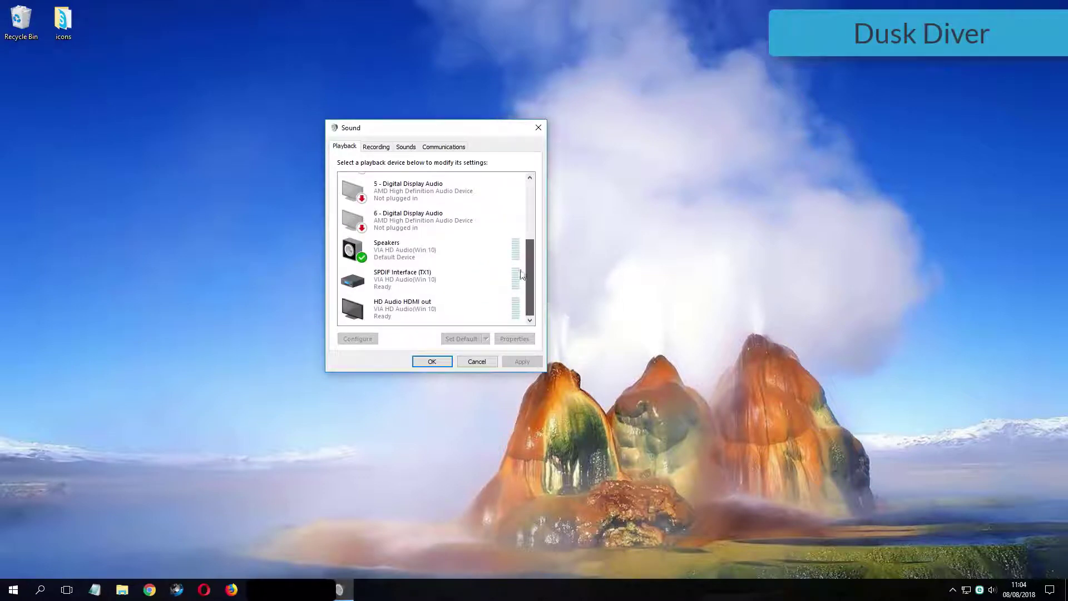
{"action": "left_click", "coordinate": [359, 260]}
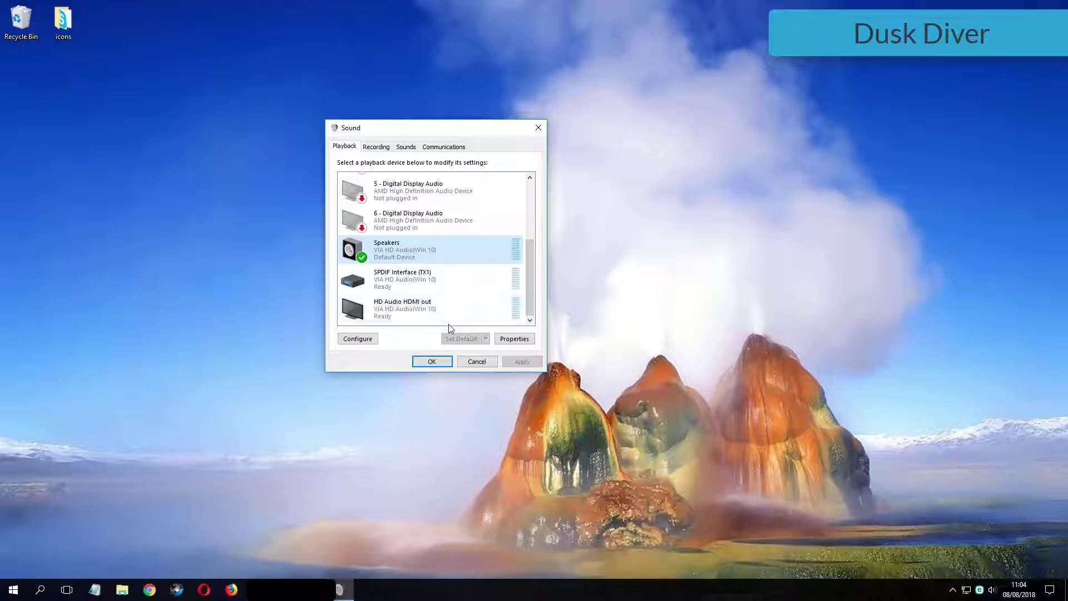
{"action": "left_click", "coordinate": [526, 341]}
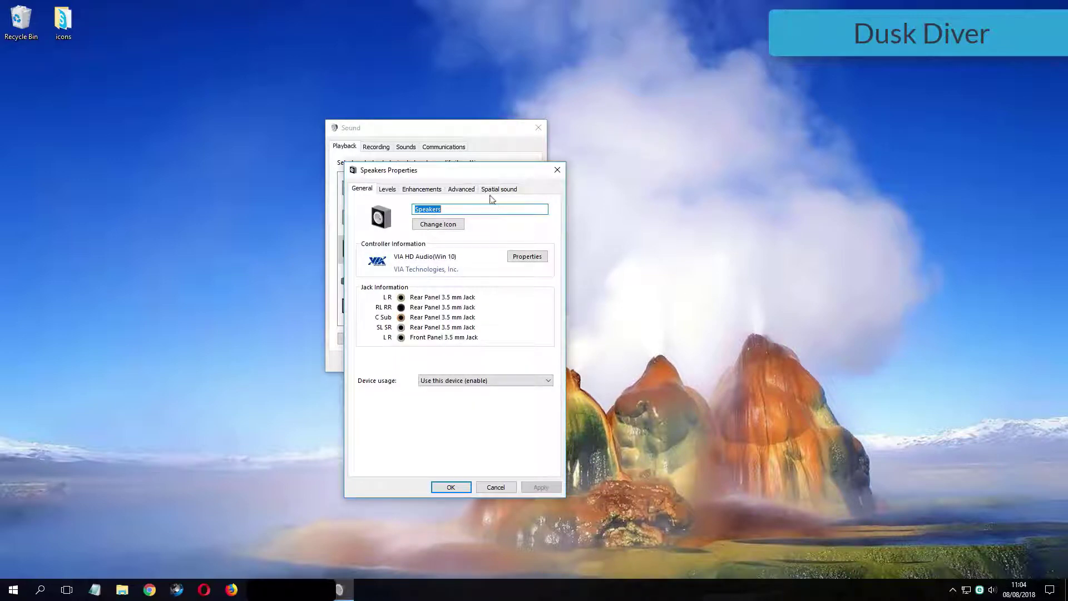
{"action": "left_click", "coordinate": [459, 190]}
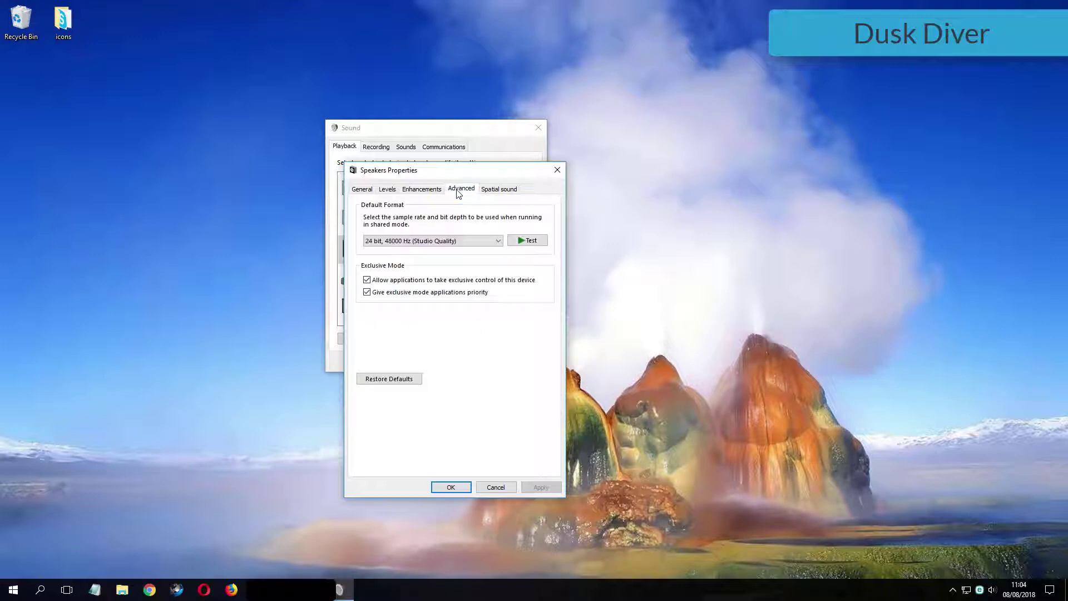
- Try 24 bit, 192000 Hz (Studio Quality) as the speakers' default format, and switch it to 16 bit, 44100 Hz (CD Quality)
{"action": "left_click", "coordinate": [434, 246]}
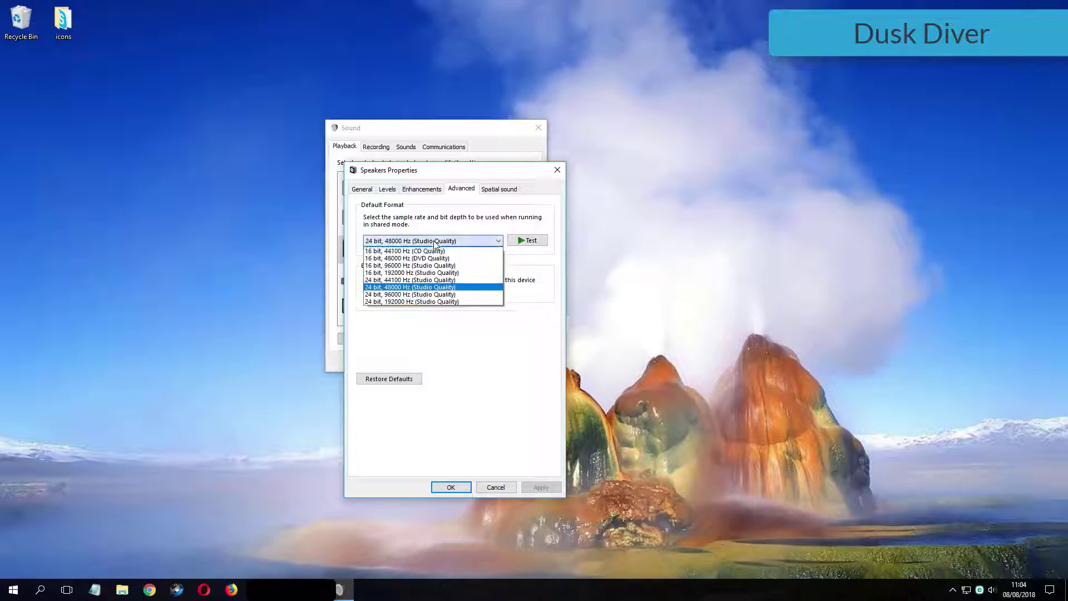
{"action": "left_click", "coordinate": [405, 301]}
{"action": "left_click", "coordinate": [483, 241]}
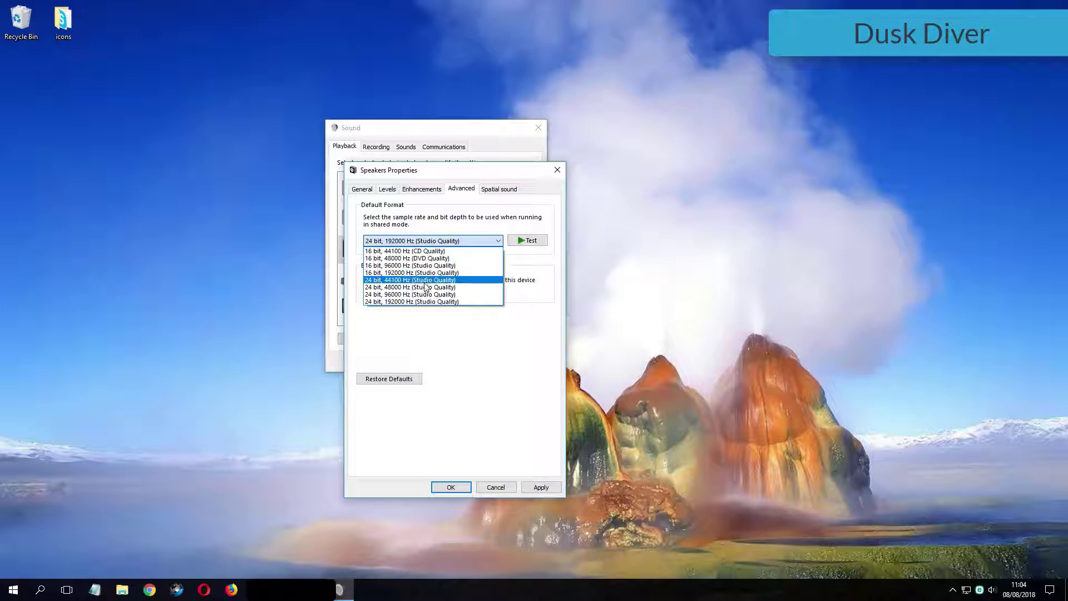
{"action": "left_click", "coordinate": [424, 251]}
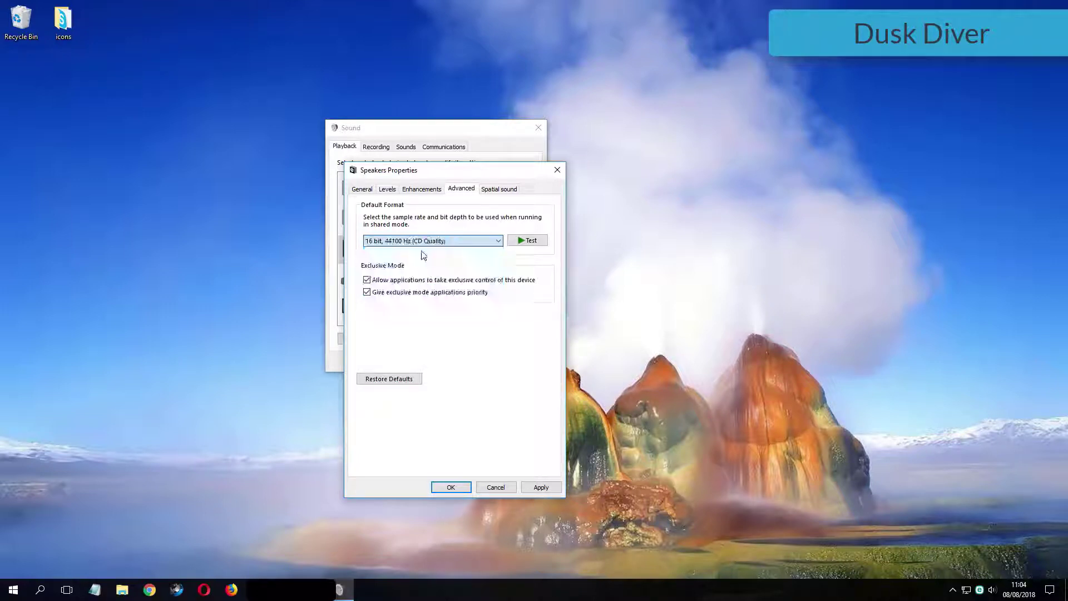
- Apply the 16 bit, 44100 Hz (CD Quality) format to the speakers despite the device being in use, and close the sound settings
{"action": "left_click", "coordinate": [550, 488]}
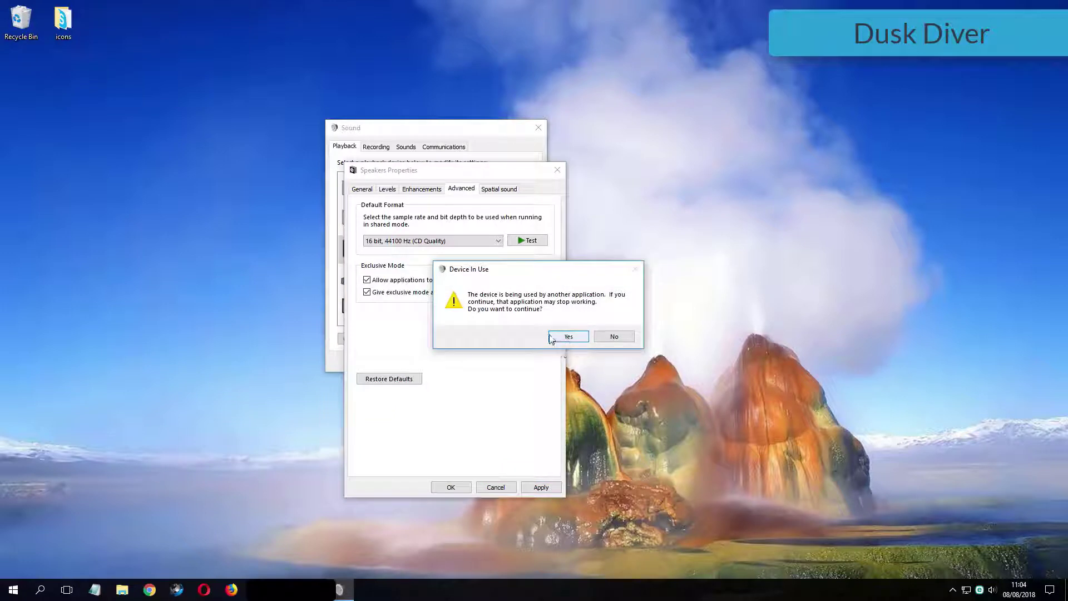
{"action": "left_click", "coordinate": [567, 336]}
{"action": "left_click", "coordinate": [449, 487]}
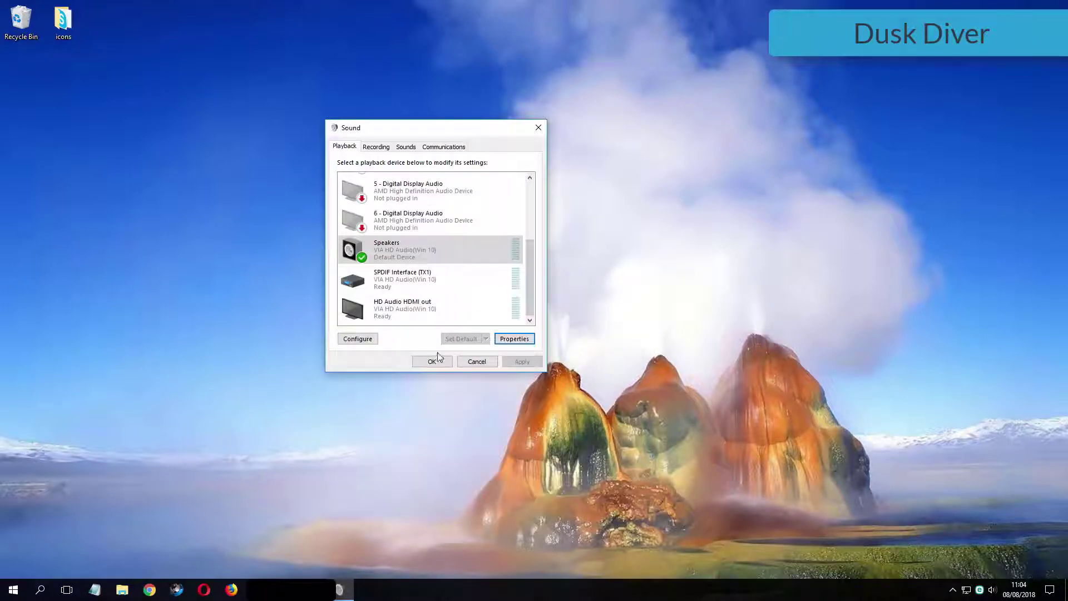
{"action": "left_click", "coordinate": [437, 360]}
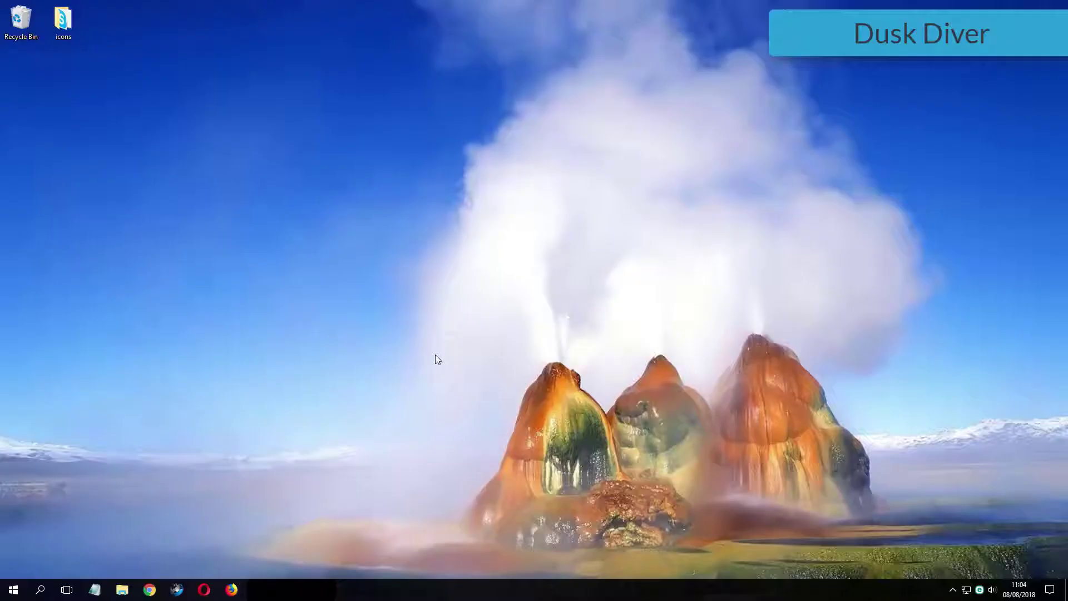
{"action": "right_click", "coordinate": [435, 355]}
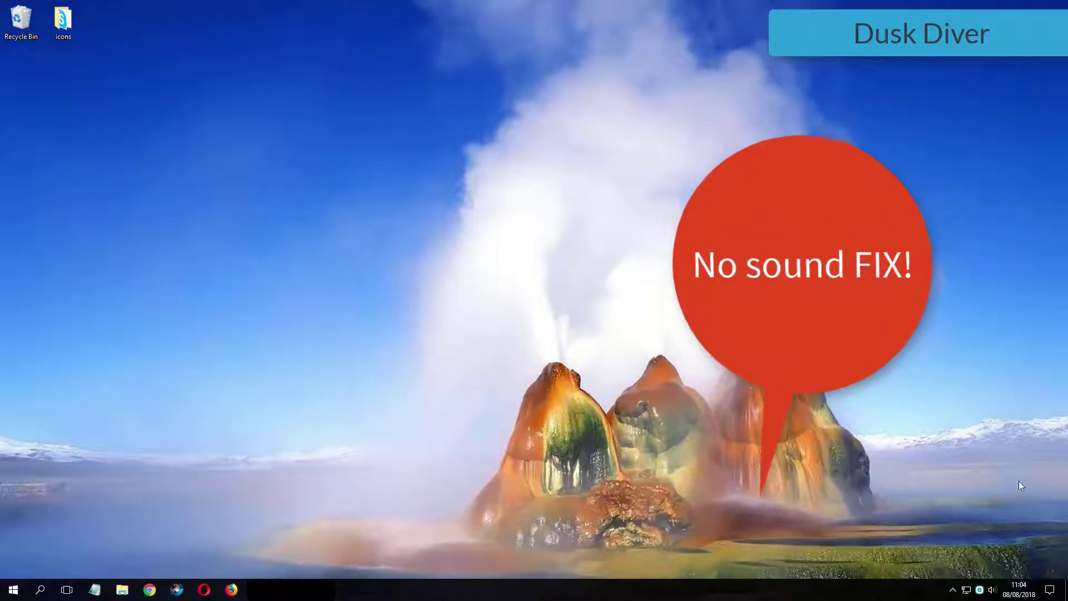
- Reopen the Windows playback devices and bring up the advanced properties of the default Speakers device
{"action": "right_click", "coordinate": [992, 590]}
{"action": "left_click", "coordinate": [973, 543]}
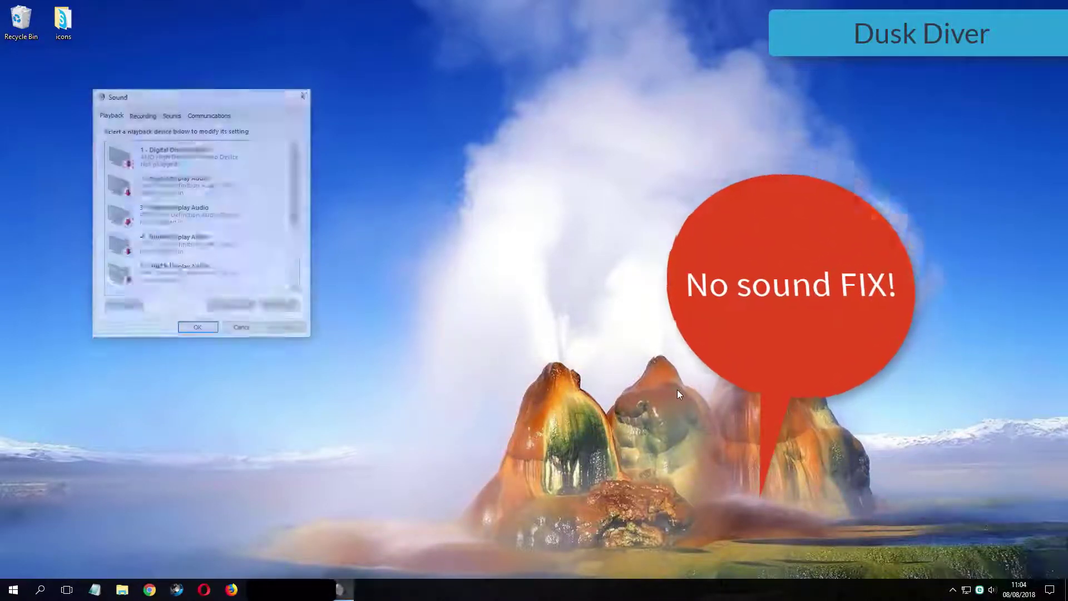
{"action": "left_click_drag", "start_coordinate": [204, 89], "coordinate": [296, 121]}
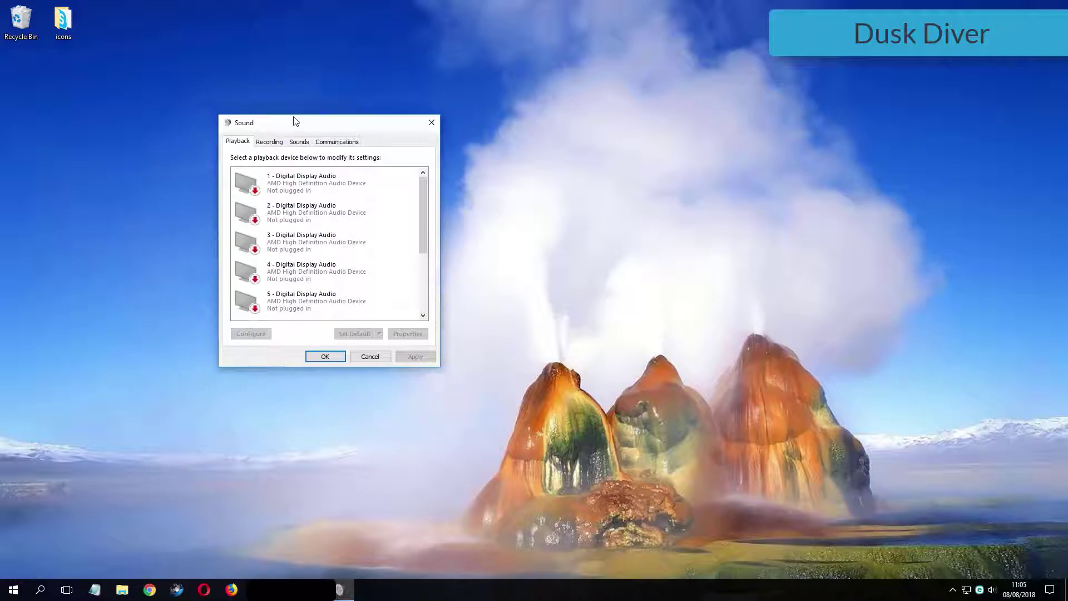
{"action": "scroll", "coordinate": [388, 240], "scroll_direction": "down", "scroll_amount": 1}
{"action": "scroll", "coordinate": [387, 240], "scroll_direction": "down", "scroll_amount": 2}
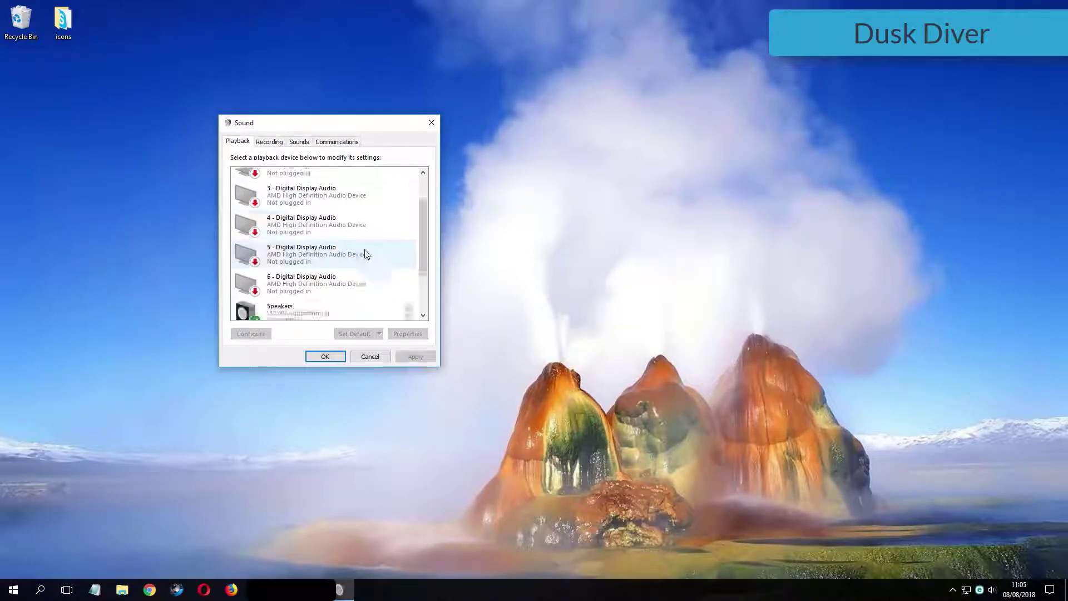
{"action": "left_click", "coordinate": [305, 277]}
{"action": "double_click", "coordinate": [295, 285]}
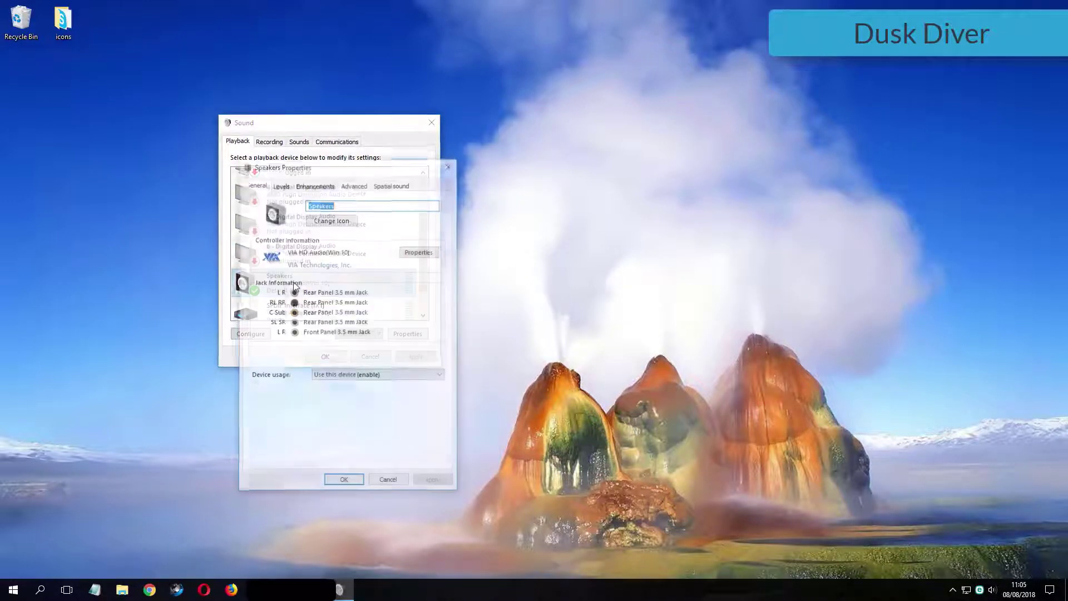
{"action": "left_click", "coordinate": [355, 184]}
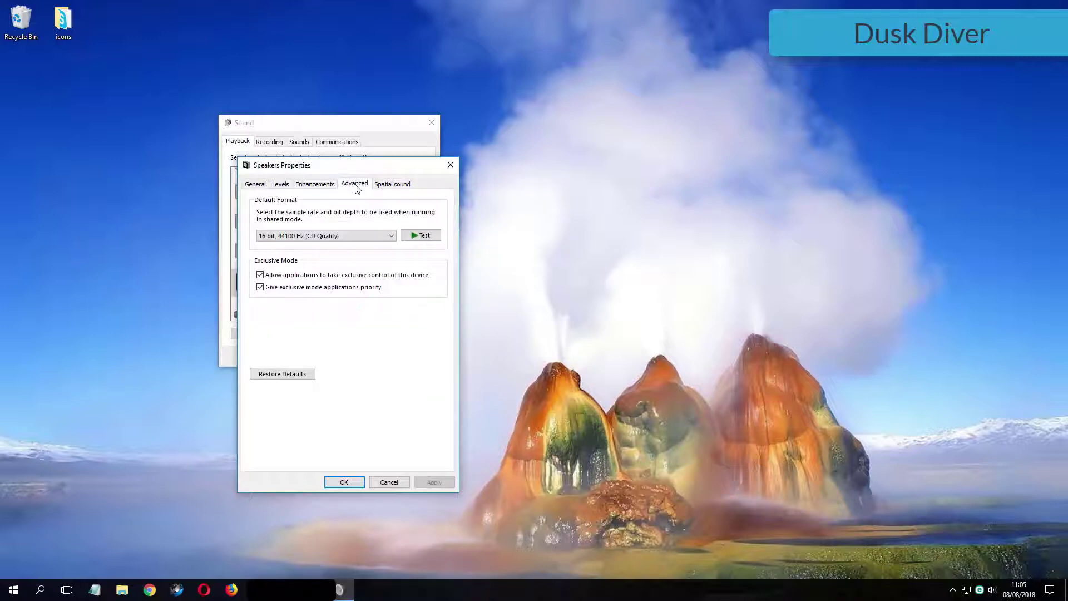
- Set the speakers' default format to 24 bit, 192000 Hz (Studio Quality) and confirm the speaker properties
{"action": "left_click", "coordinate": [336, 235]}
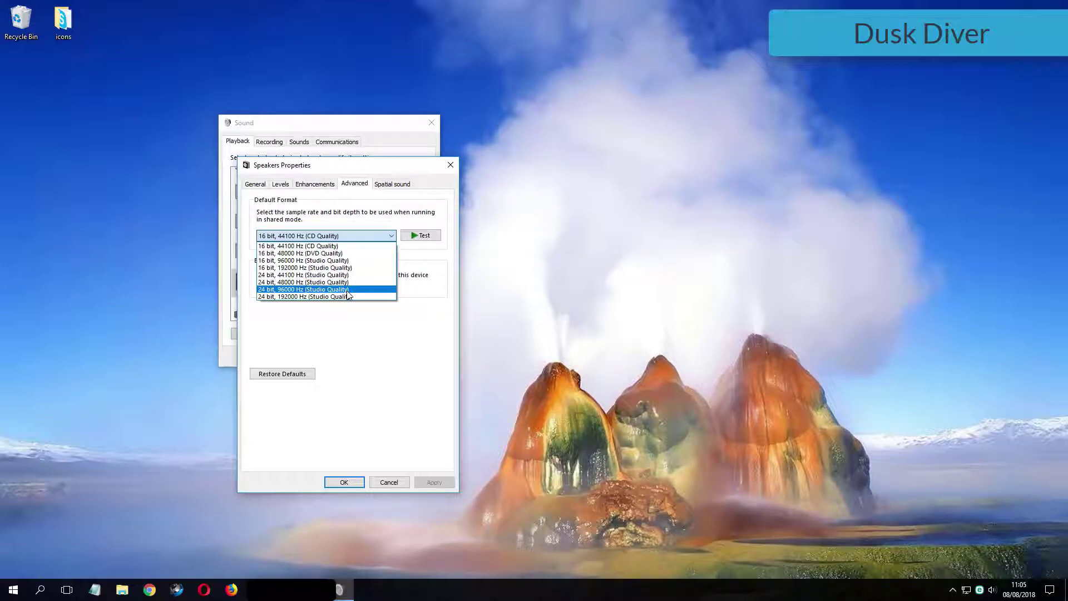
{"action": "left_click", "coordinate": [350, 296]}
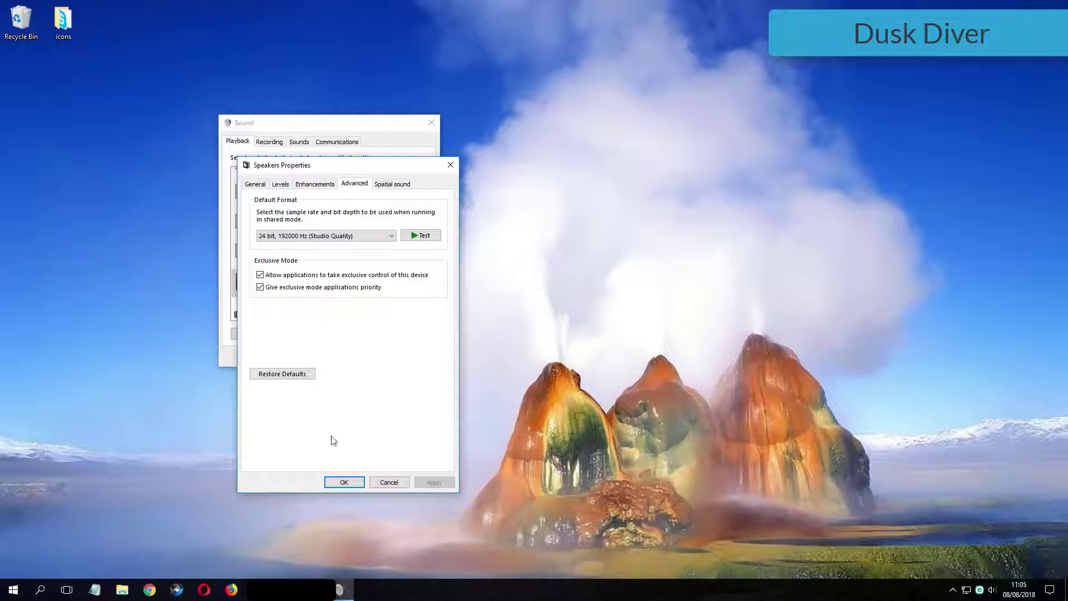
{"action": "left_click", "coordinate": [344, 481]}
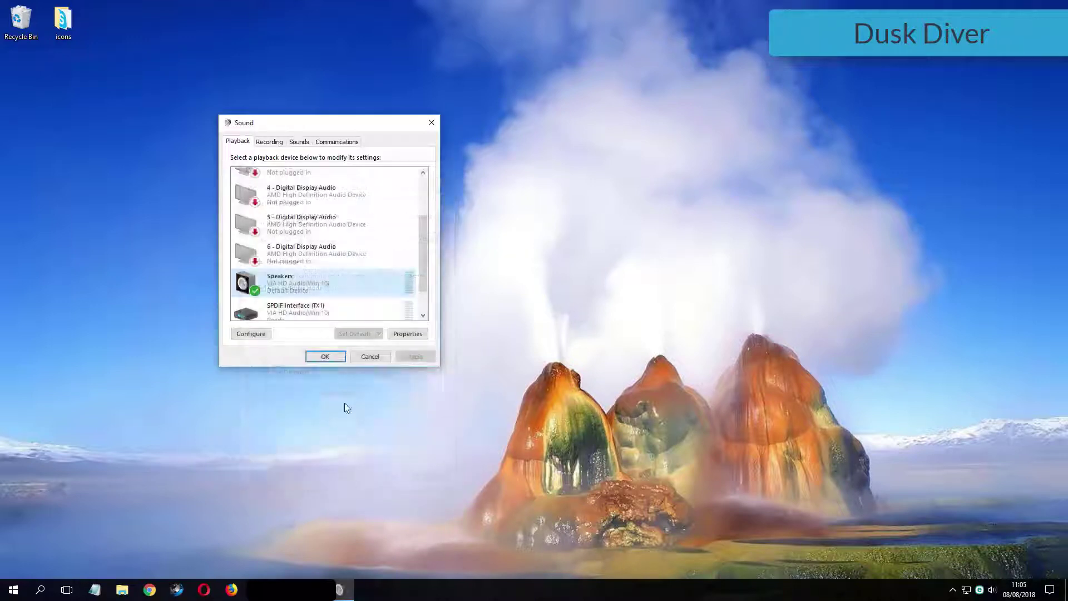